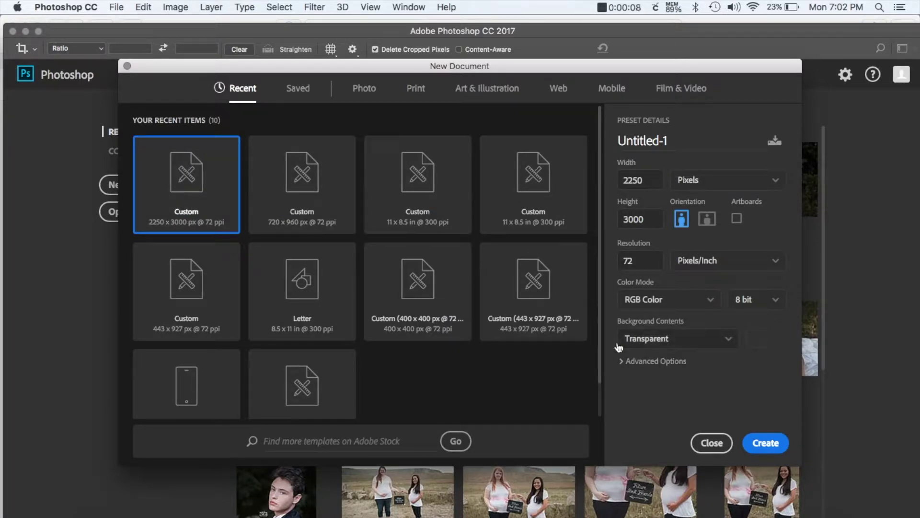
Step: Create the 2250 × 3000 px, 72 ppi document with a transparent background
{"action": "left_click", "coordinate": [765, 443]}
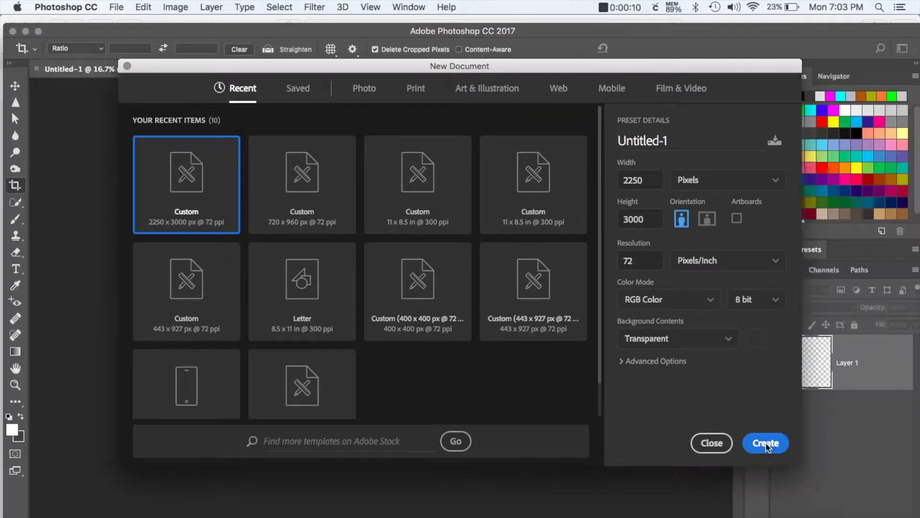
Step: Type 'Ashley' in a script font near the upper left, sized to 300 pt, and commit it
{"action": "left_click", "coordinate": [17, 269]}
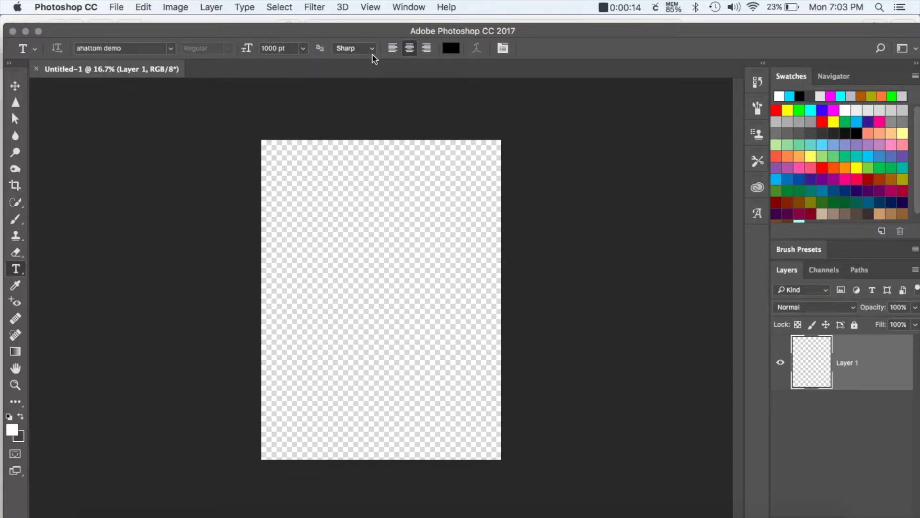
{"action": "left_click", "coordinate": [304, 48]}
{"action": "left_click", "coordinate": [282, 209]}
{"action": "left_click", "coordinate": [315, 232]}
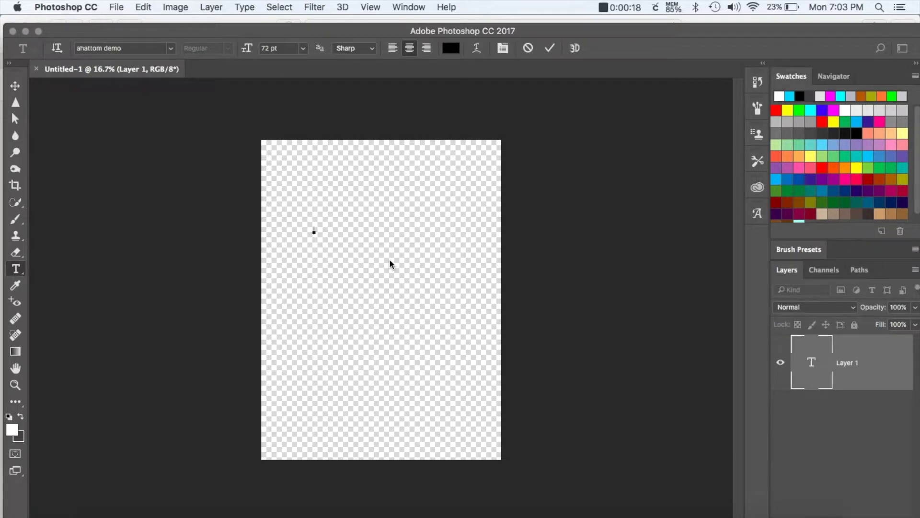
{"action": "type", "text": "hi"}
{"action": "double_click", "coordinate": [315, 231]}
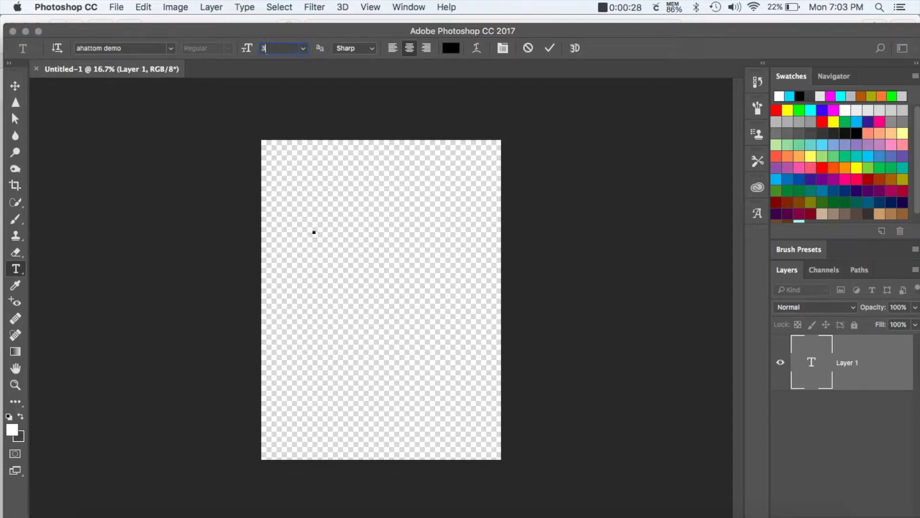
{"action": "type", "text": "300"}
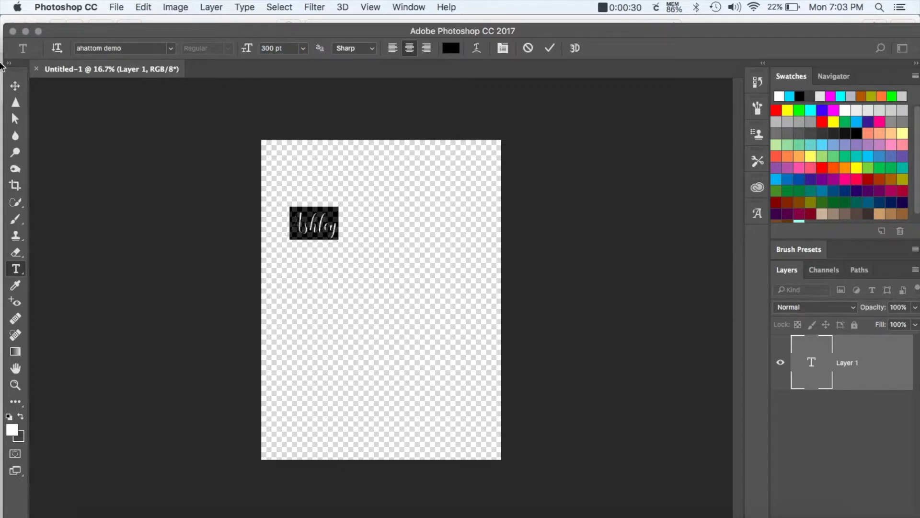
{"action": "left_click", "coordinate": [16, 87]}
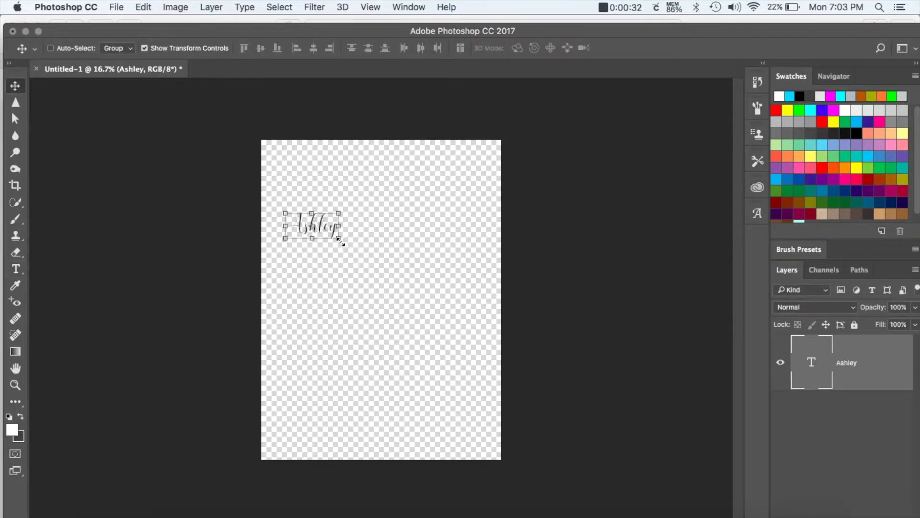
Step: Scale the Ashley text up to about 349% with Free Transform
{"action": "key", "text": "super+t"}
{"action": "left_click_drag", "start_coordinate": [340, 238], "coordinate": [473, 299]}
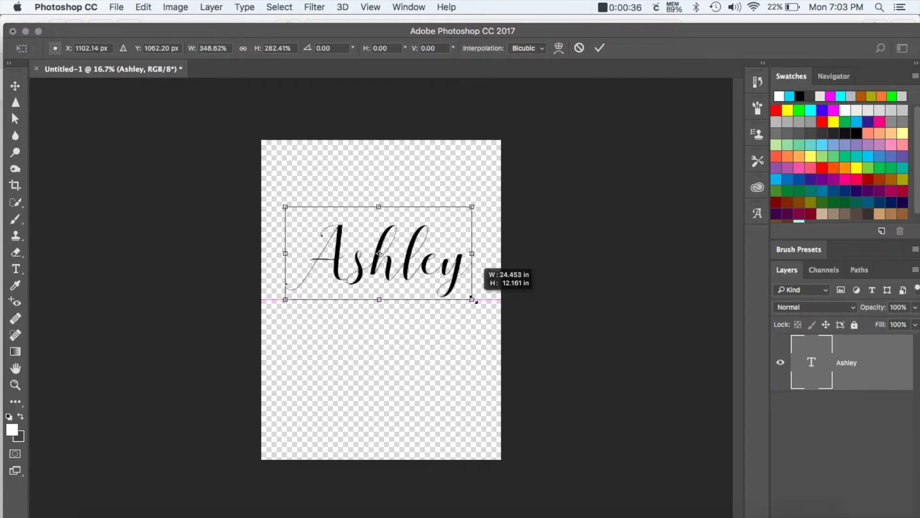
{"action": "key", "text": "c"}
Step: Apply the transform and crop the canvas top and bottom tightly around the text
{"action": "left_click", "coordinate": [567, 197]}
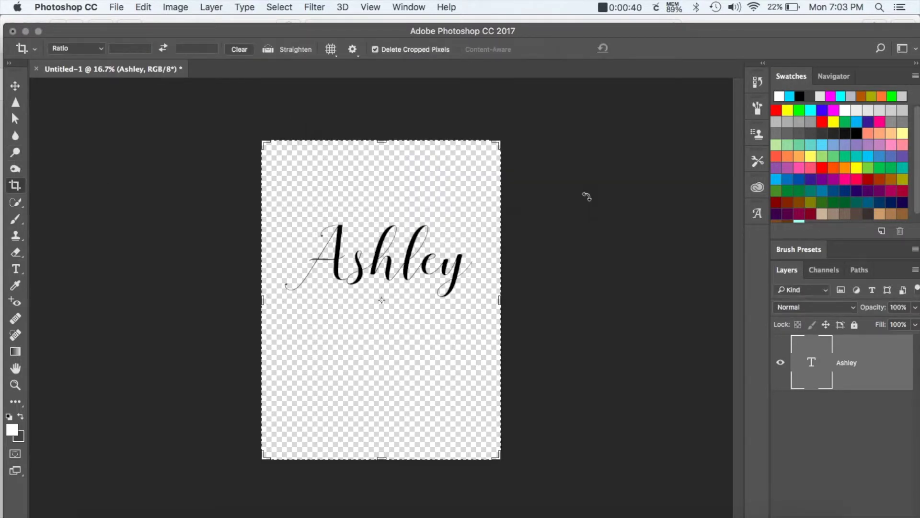
{"action": "left_click_drag", "start_coordinate": [383, 459], "coordinate": [385, 377]}
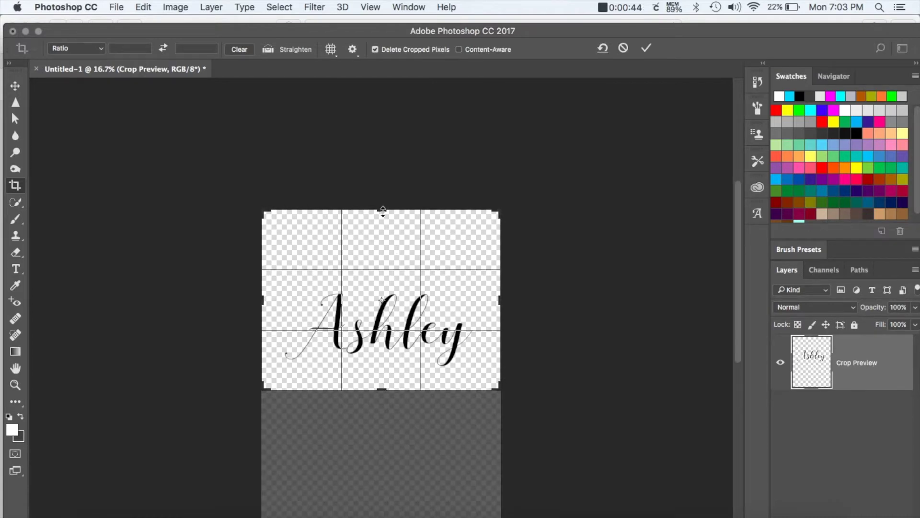
{"action": "left_click_drag", "start_coordinate": [383, 212], "coordinate": [382, 232]}
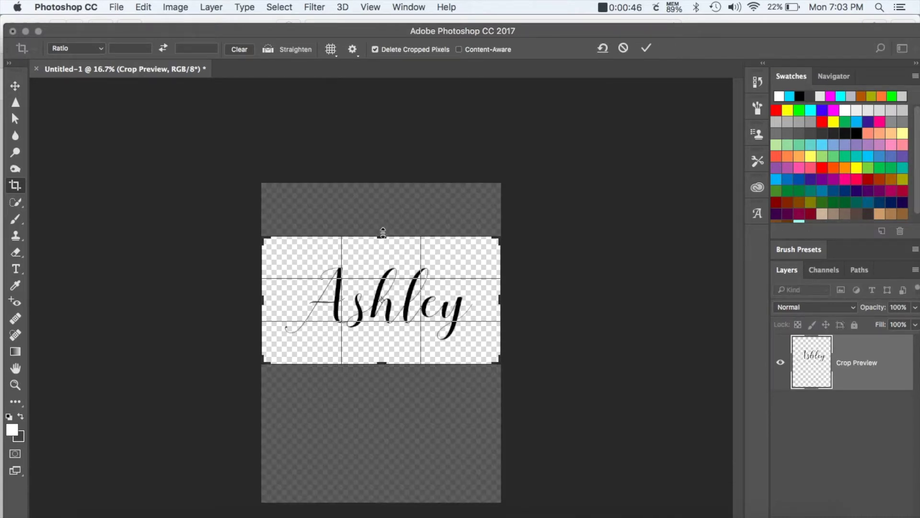
{"action": "key", "text": "Return"}
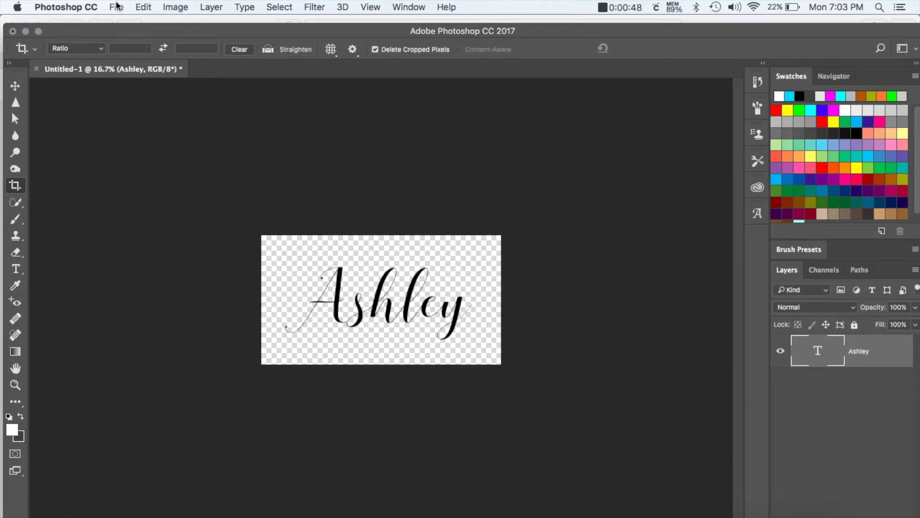
{"action": "left_click", "coordinate": [115, 7]}
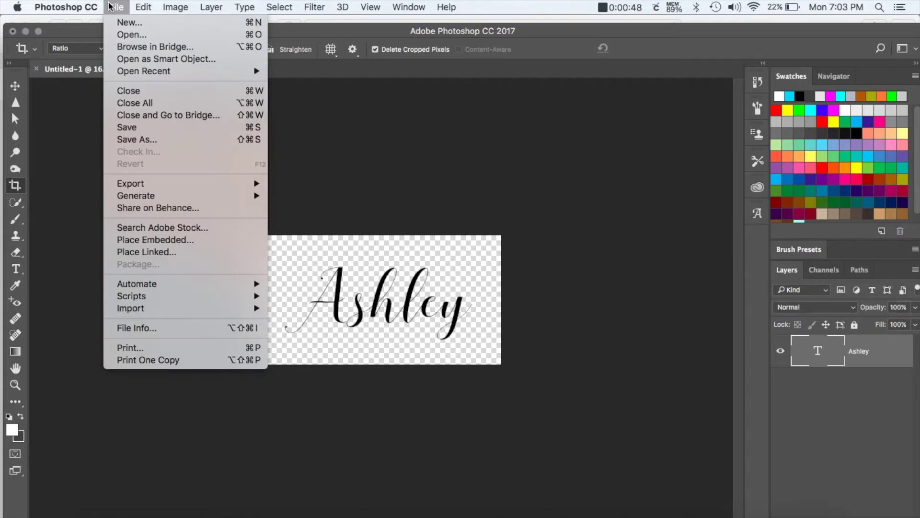
Step: Save the image in PNG format as Untitled-1.png in Documents
{"action": "left_click", "coordinate": [141, 141]}
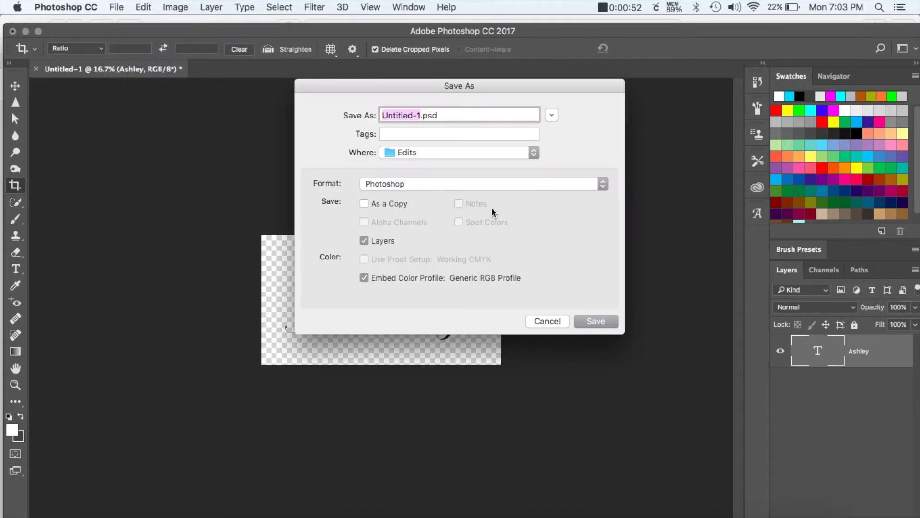
{"action": "left_click", "coordinate": [458, 184]}
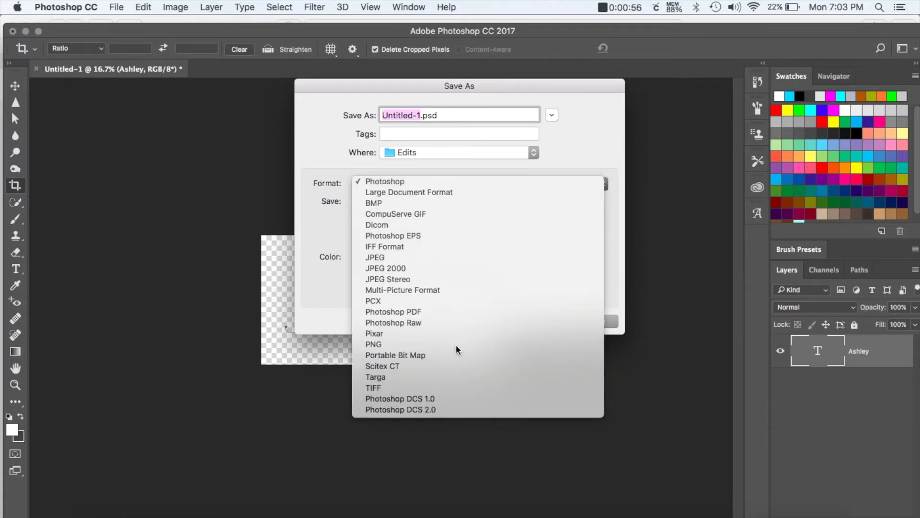
{"action": "left_click", "coordinate": [456, 346]}
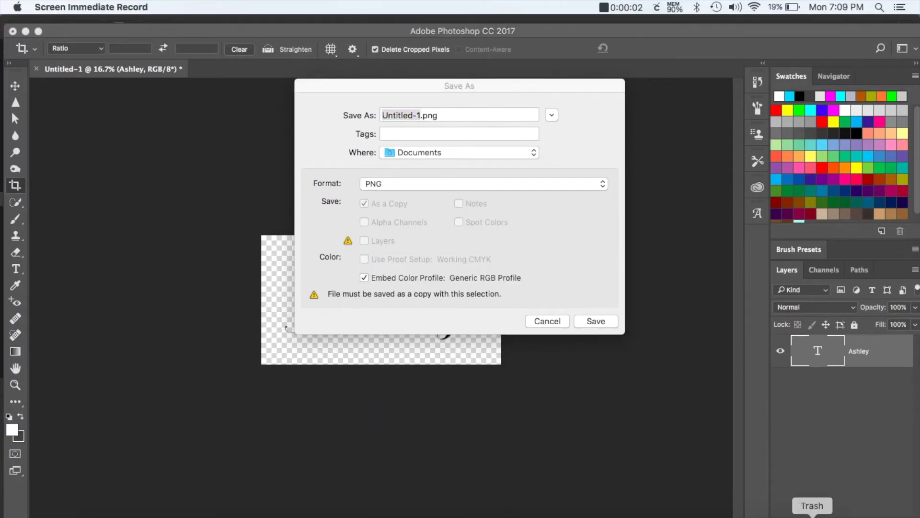
{"action": "left_click", "coordinate": [596, 321]}
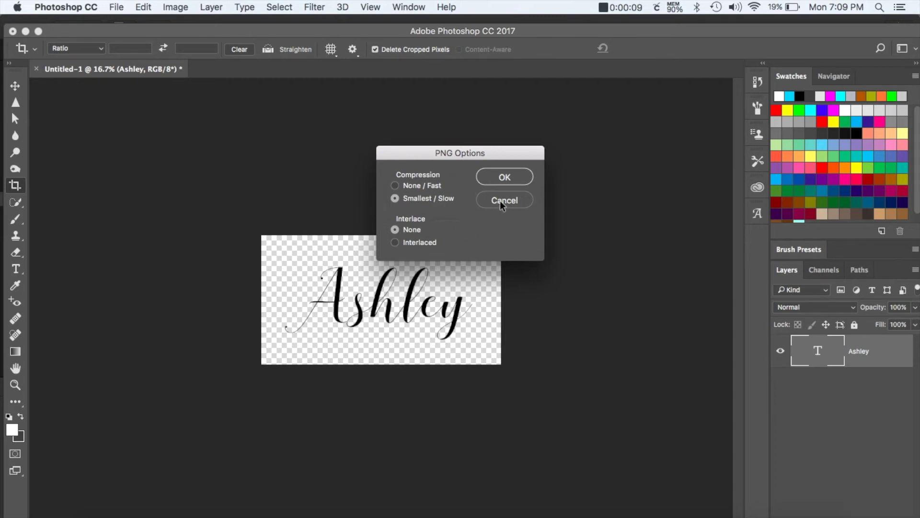
Step: Confirm PNG Options with Smallest/Slow compression and no interlace
{"action": "left_click", "coordinate": [508, 177]}
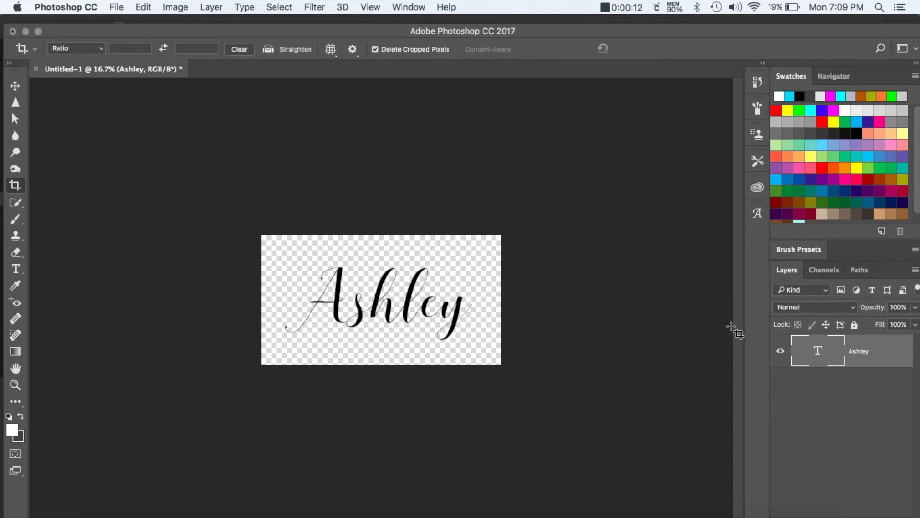
{"action": "left_click", "coordinate": [740, 503]}
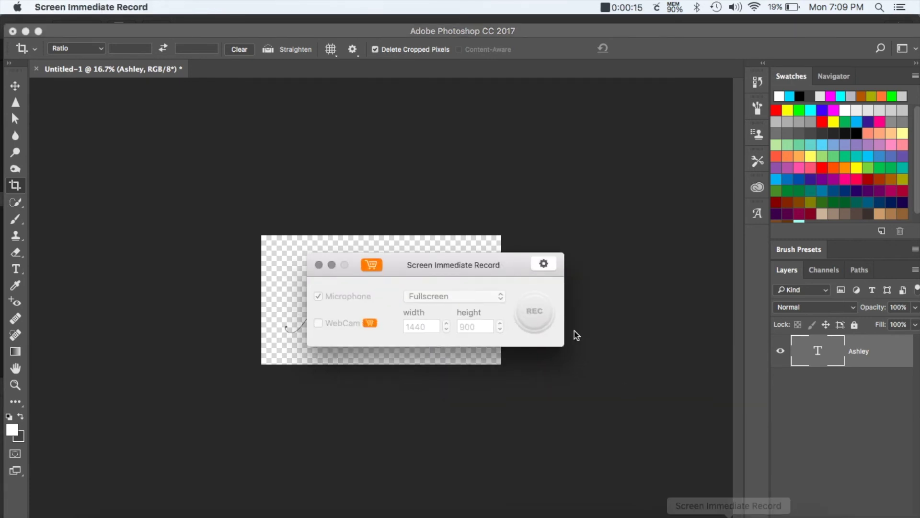